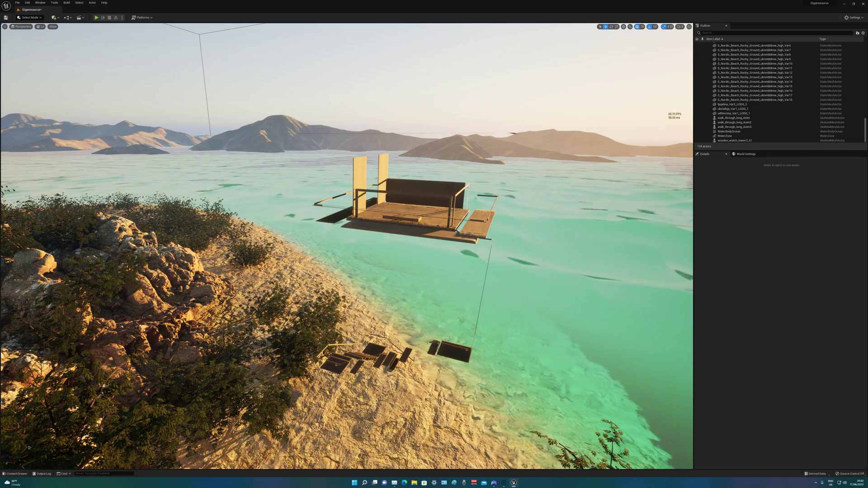
Step: Look over the floating platform and slabs at the shoreline, and open the Modular_Concrete_Median asset folder
right_drag(347, 246, 610, 283)
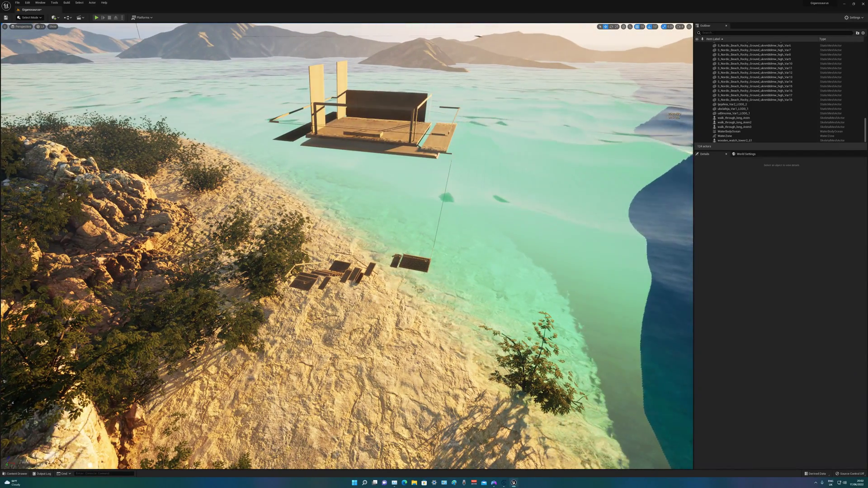
right_drag(260, 327, 257, 328)
scroll(274, 314, up, 1)
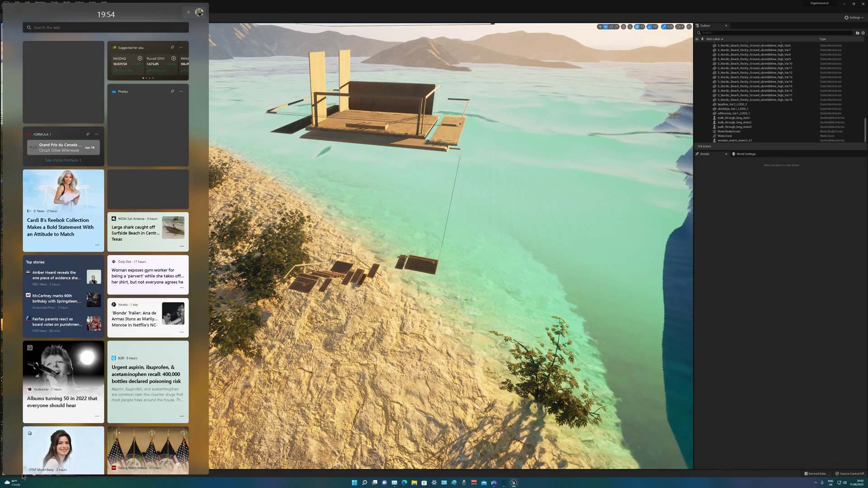
click(16, 474)
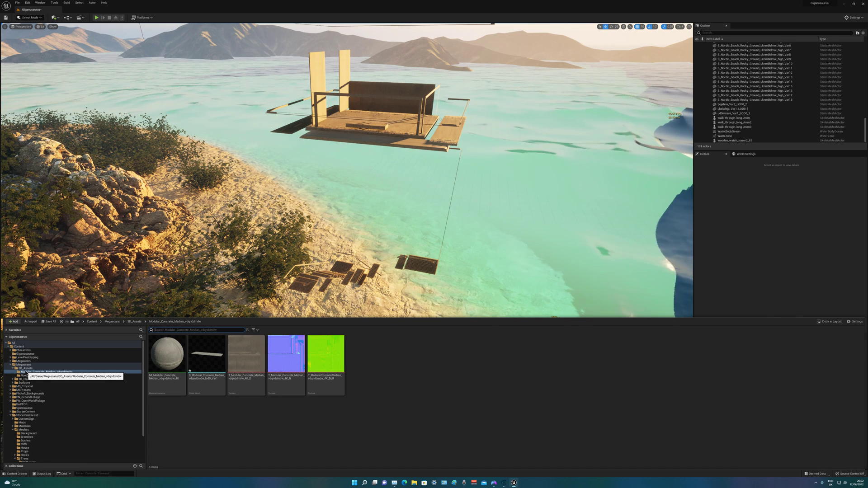
Step: View the quality options of the Modular Concrete Median among Quixel Bridge's local Megascans assets, and close Bridge
click(40, 2)
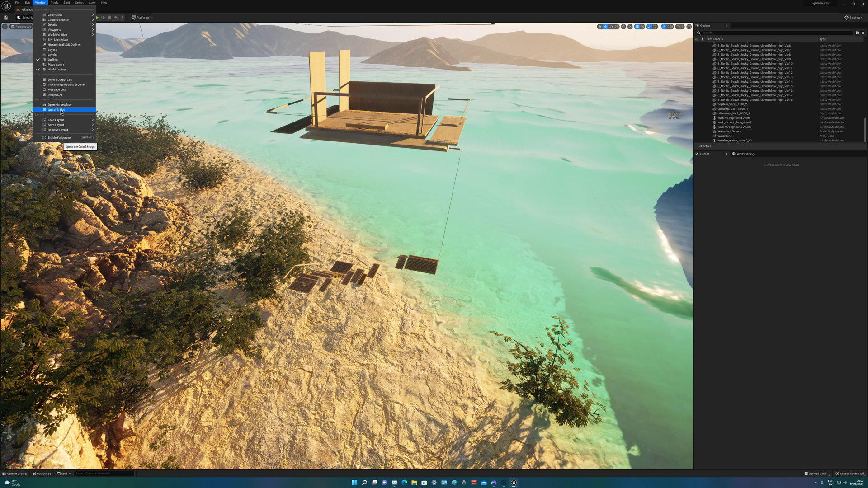
click(57, 110)
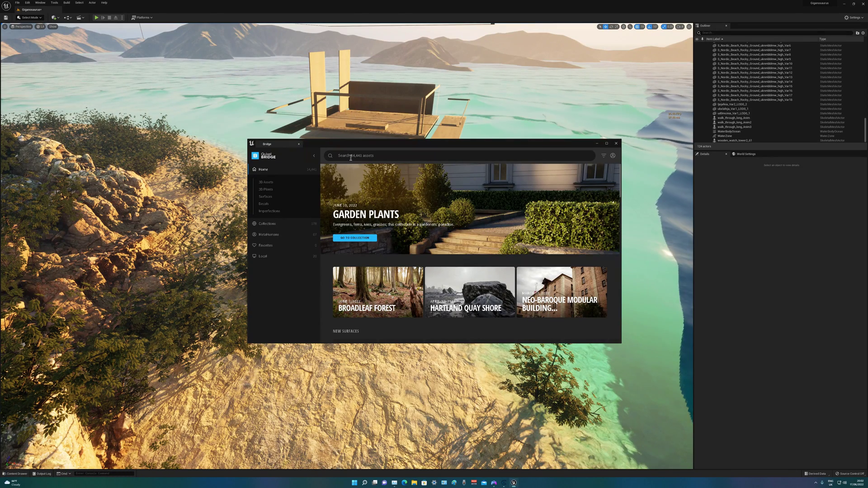
click(262, 257)
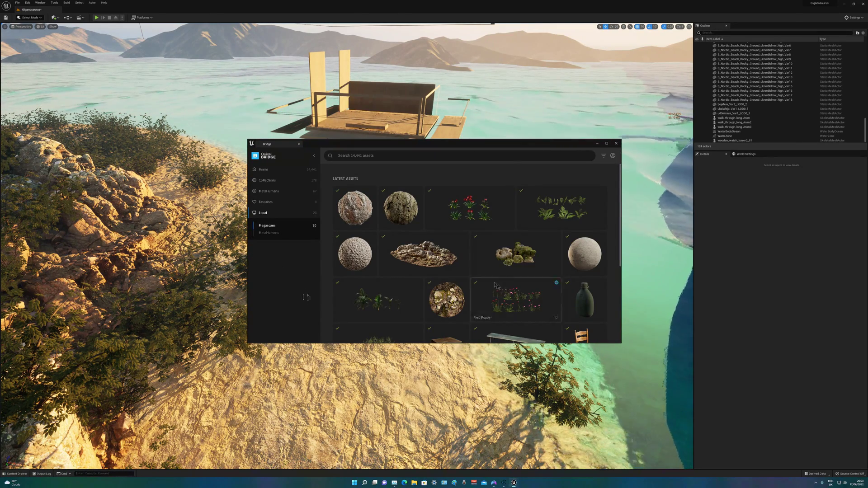
scroll(491, 294, down, 5)
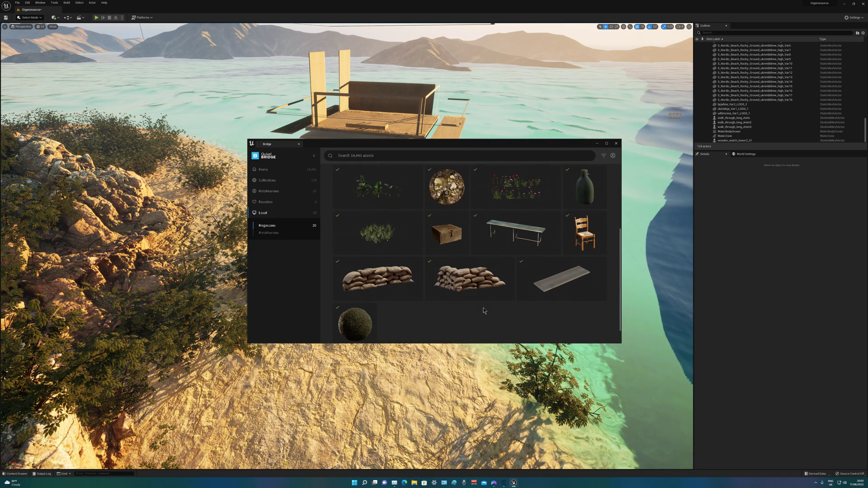
click(560, 284)
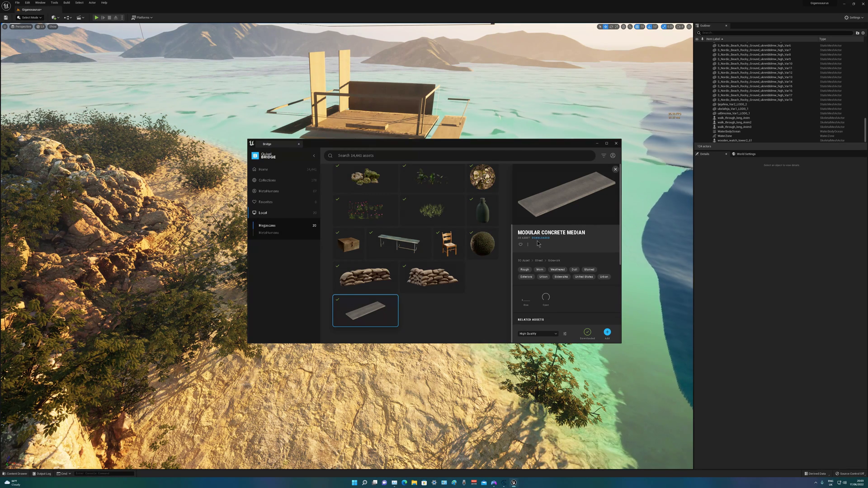
click(555, 336)
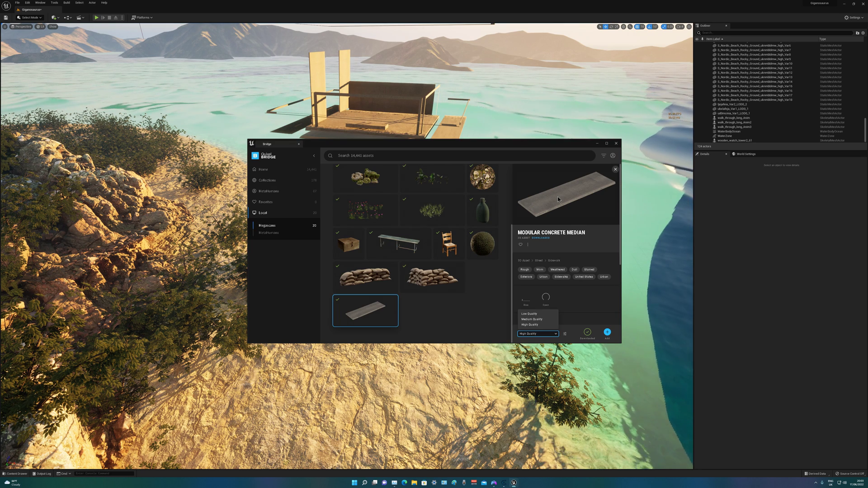
click(616, 144)
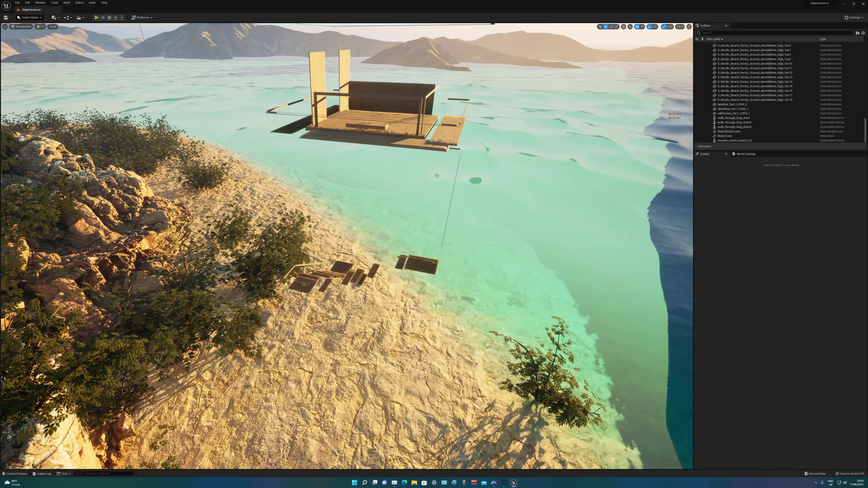
Step: Examine the slabs and railing pieces that form the hidden steps and platform, both up close and from above the beach
scroll(318, 292, up, 5)
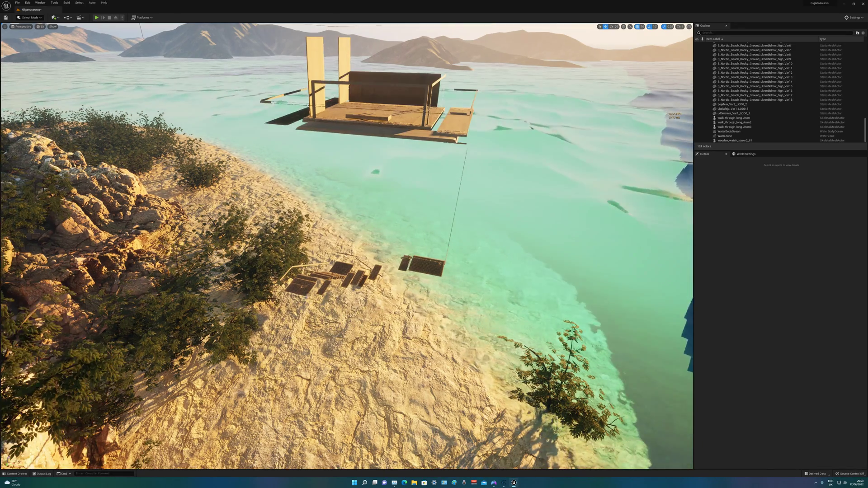
scroll(318, 293, up, 6)
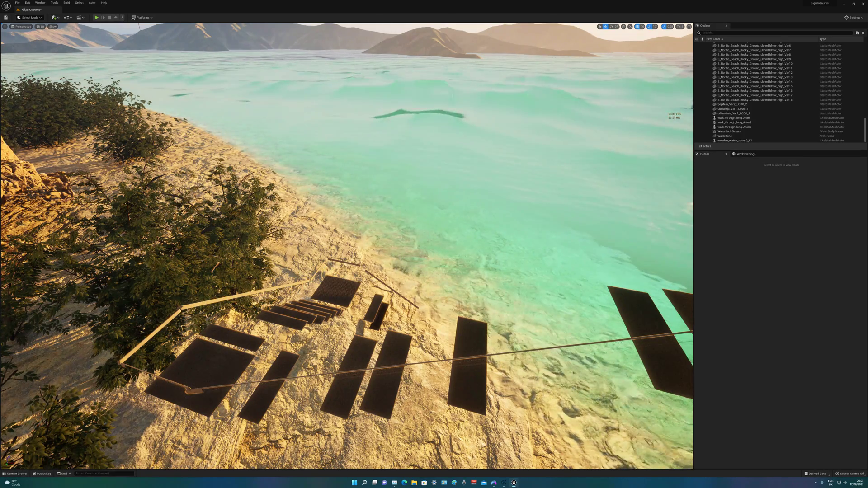
right_drag(159, 320, 189, 333)
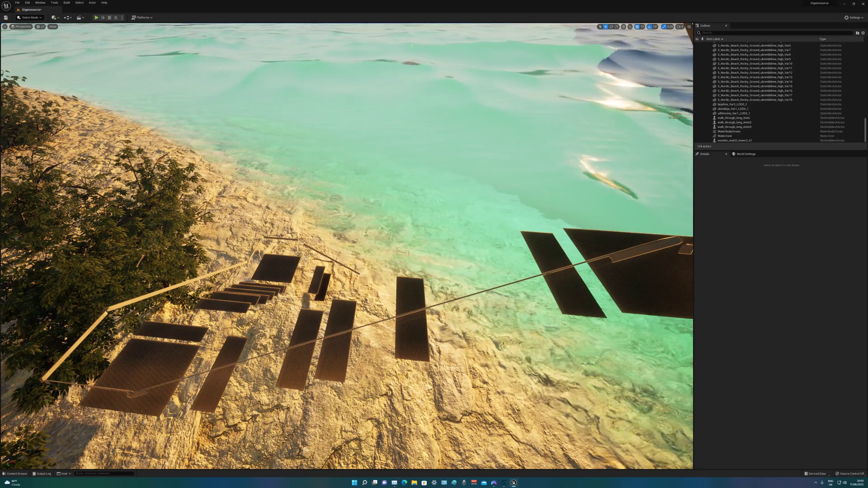
mouse_move(302, 278)
right_down()
mouse_move(286, 293)
mouse_move(277, 286)
mouse_move(306, 276)
right_up()
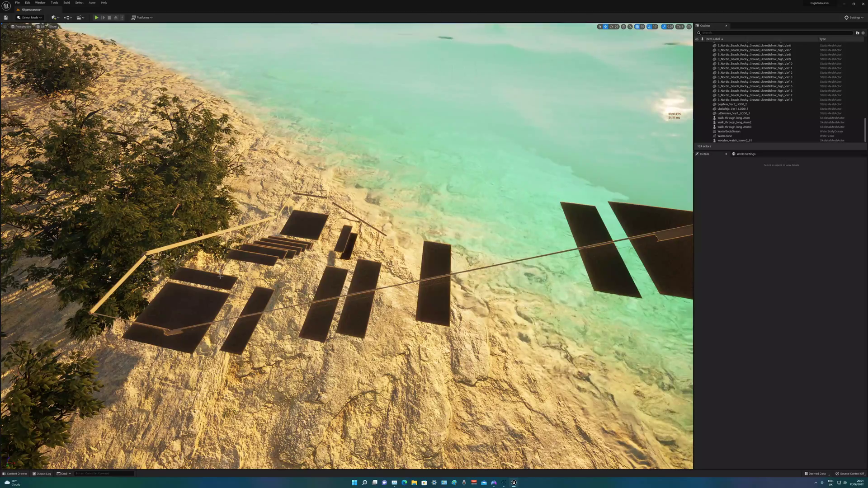
mouse_move(371, 302)
right_down()
mouse_move(430, 273)
mouse_move(389, 296)
mouse_move(357, 294)
right_up()
right_drag(291, 149, 347, 140)
scroll(317, 311, down, 10)
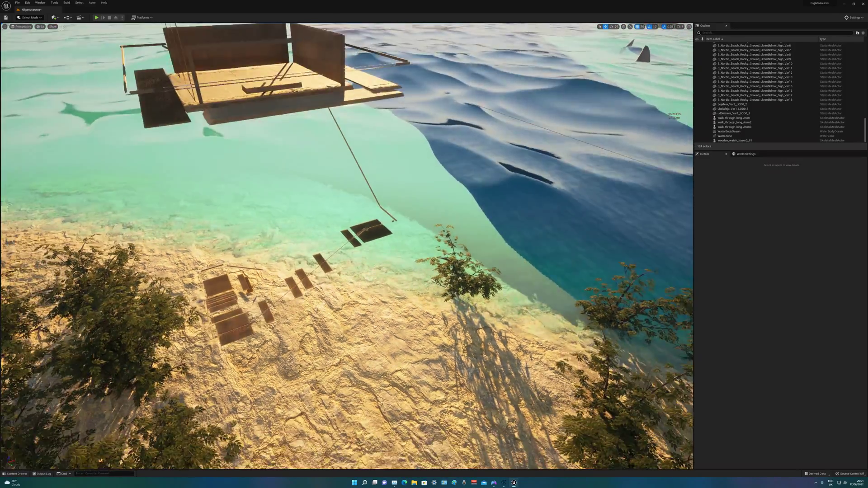
right_drag(317, 310, 318, 311)
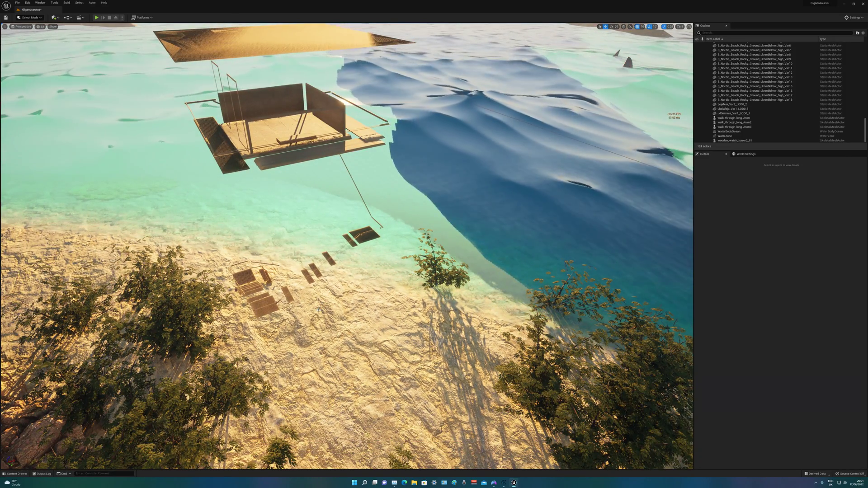
Step: Undo the deletion of the wooden watch tower so it stands around the slab pieces again
key(ctrl+z)
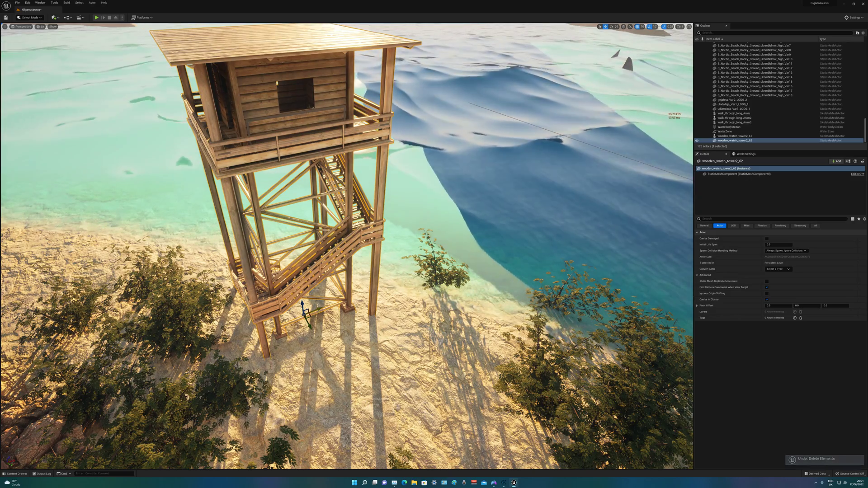
right_drag(315, 283, 313, 251)
right_drag(295, 177, 298, 178)
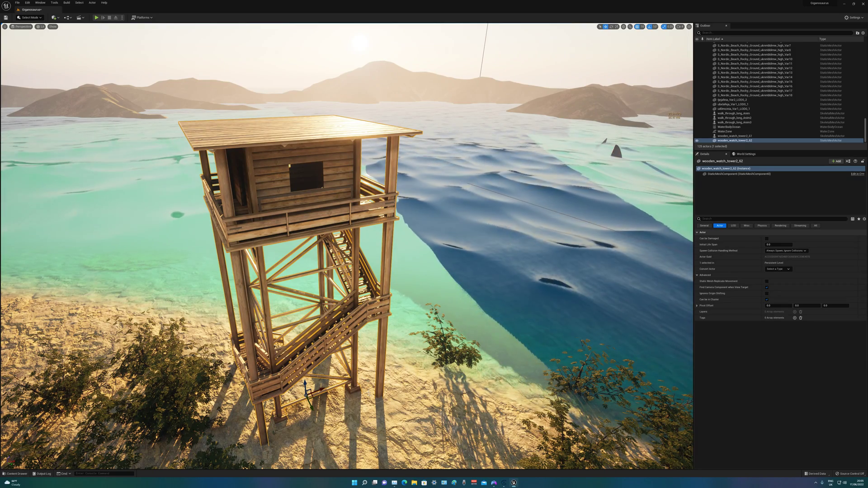
scroll(373, 410, up, 1)
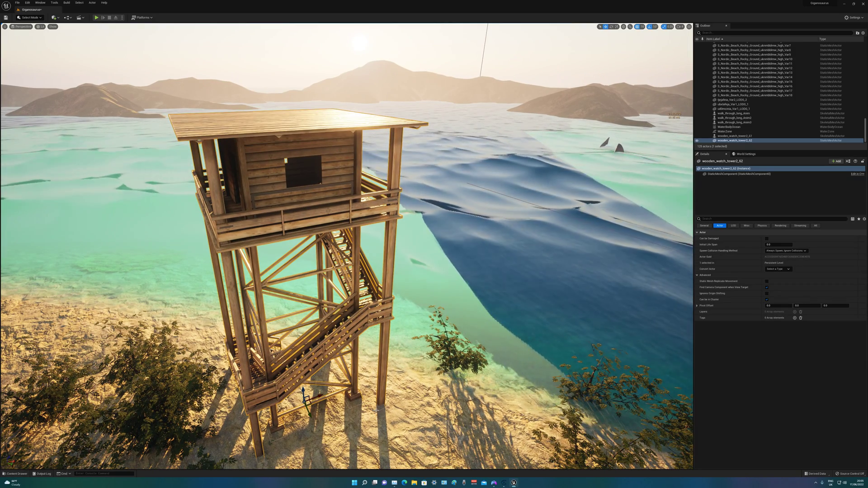
Step: Play the level in the editor, walk the character across the beach to the tower's base, and end the play session
key(alt+p)
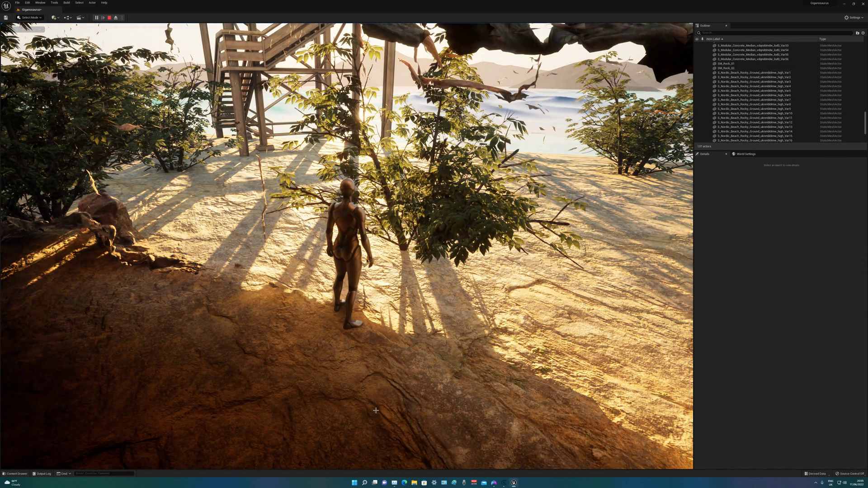
click(335, 361)
key(w)
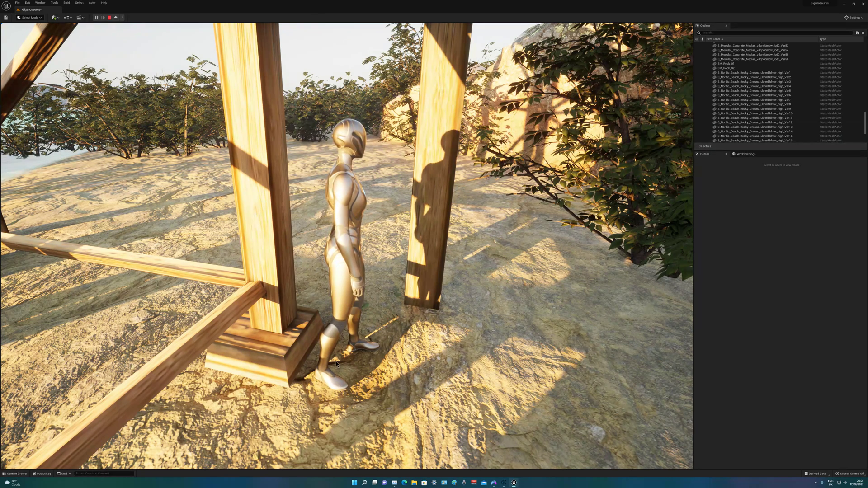
key(Escape)
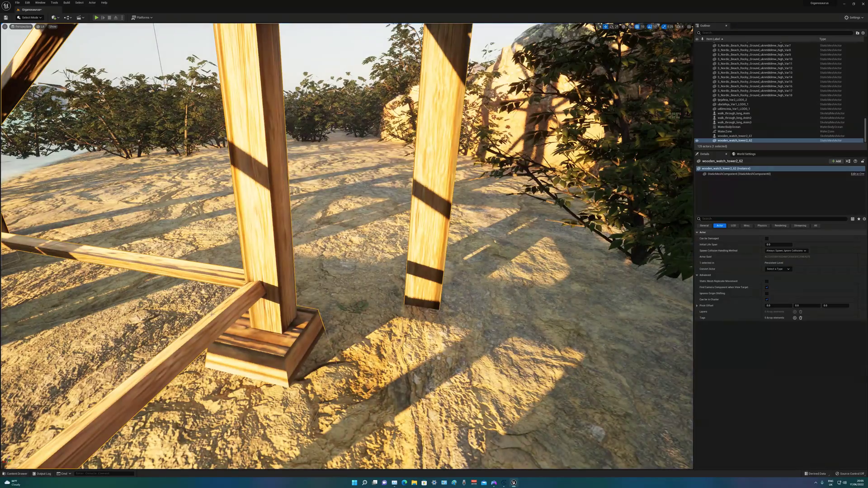
Step: Start a play session from inside the watch tower's cabin and walk the character forward
key(e)
right_drag(212, 314, 194, 289)
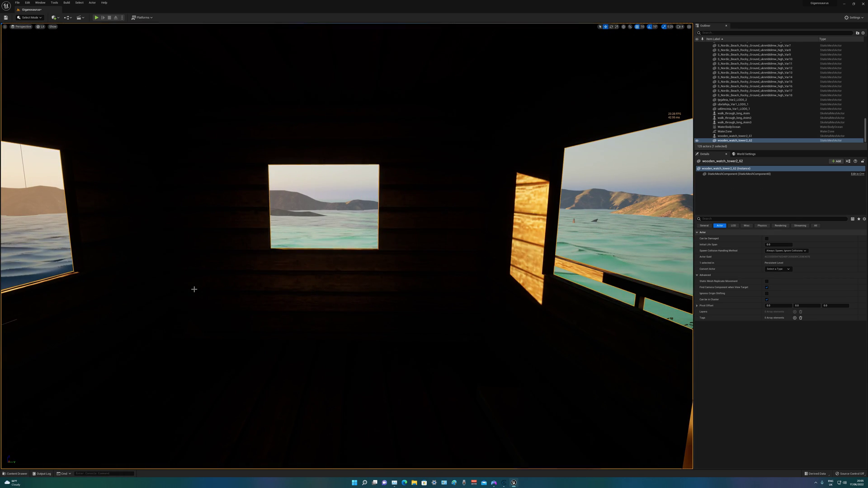
key(alt+p)
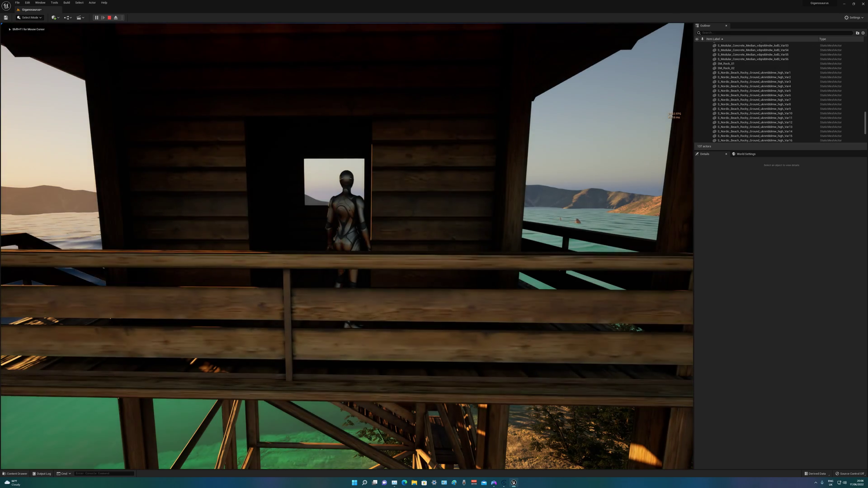
key(w)
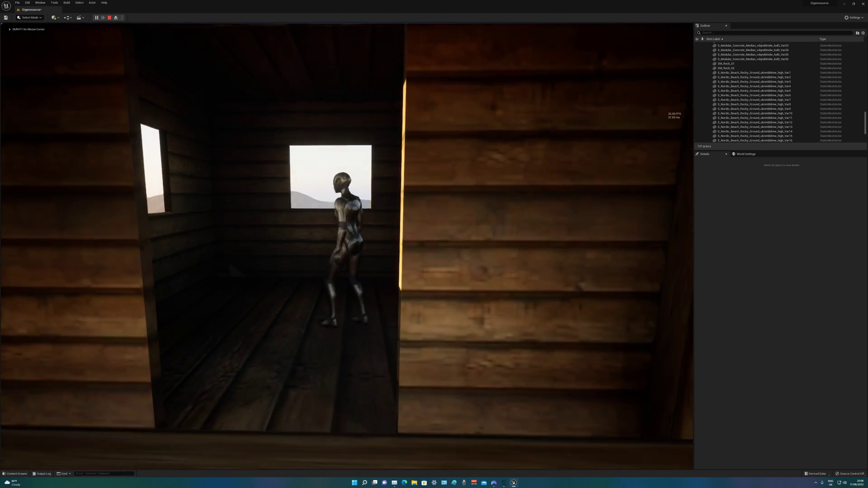
Step: Walk the character back and forth inside the cabin to test collision with the floor and the walls around the windows
key(s)
key(w)
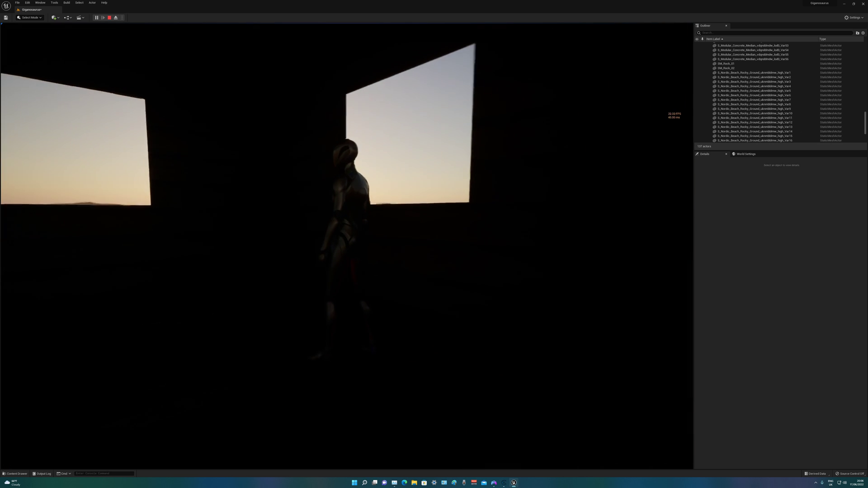
key(a)
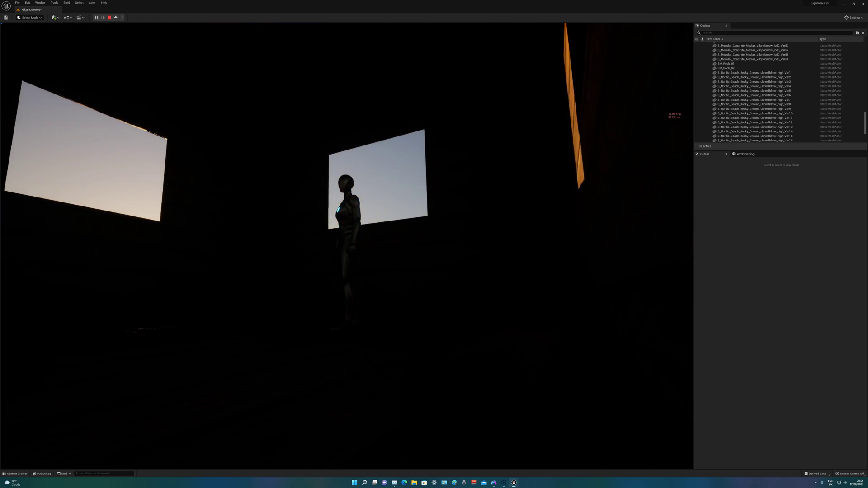
key(s)
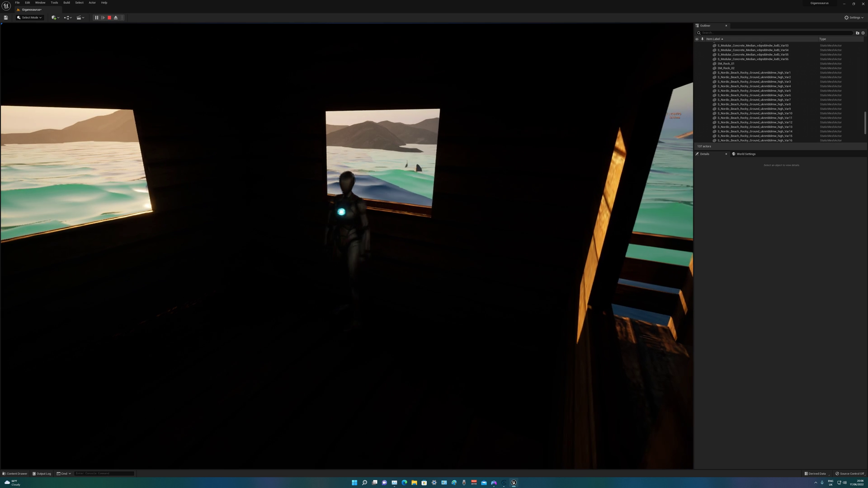
key(w)
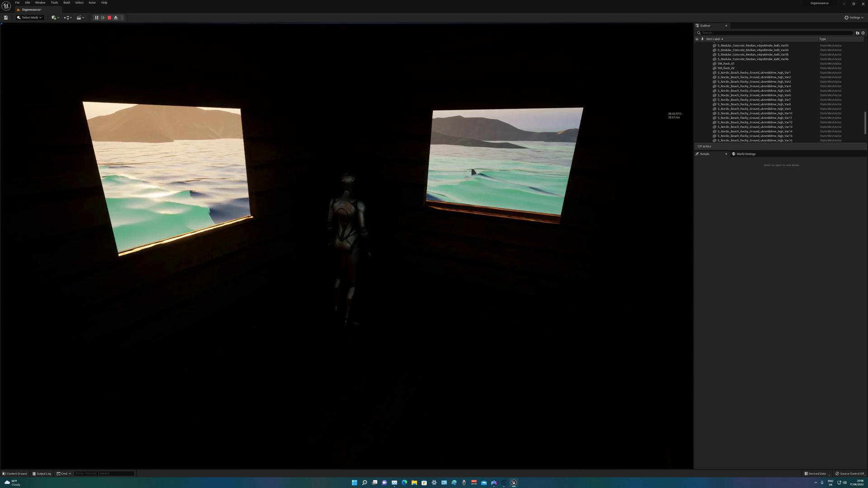
key(w)
key(s)
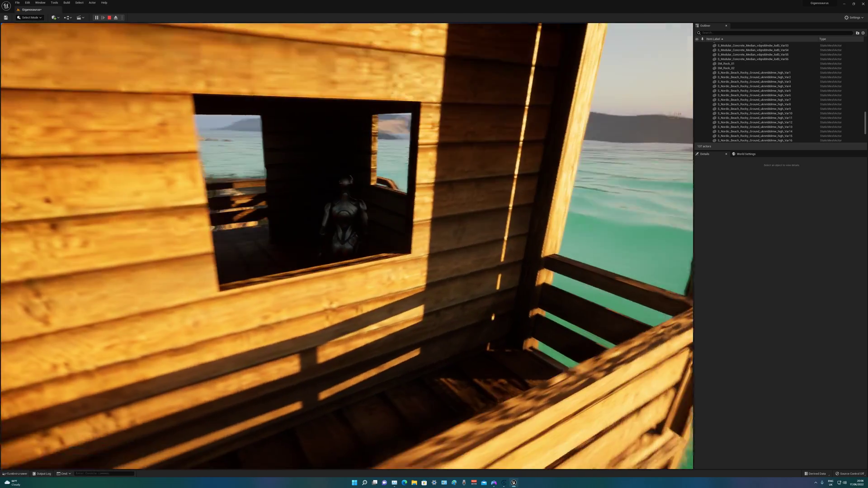
key(w)
key(w)
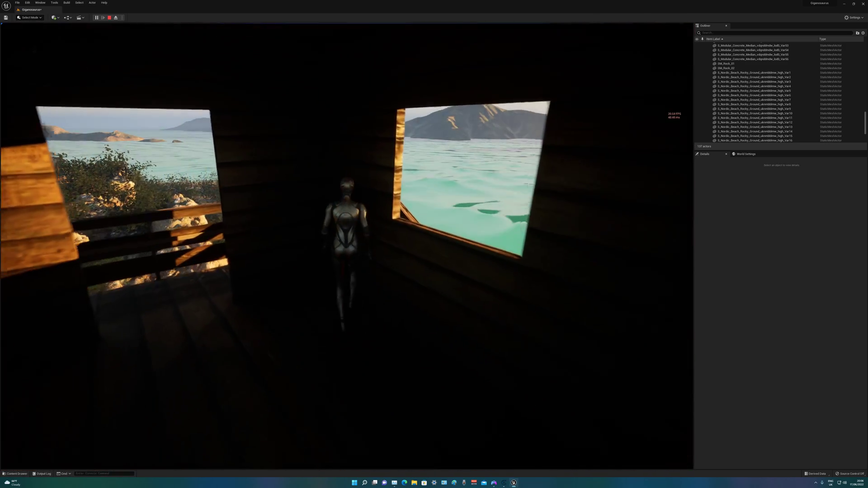
key(s)
key(w)
key(w)
key(w)
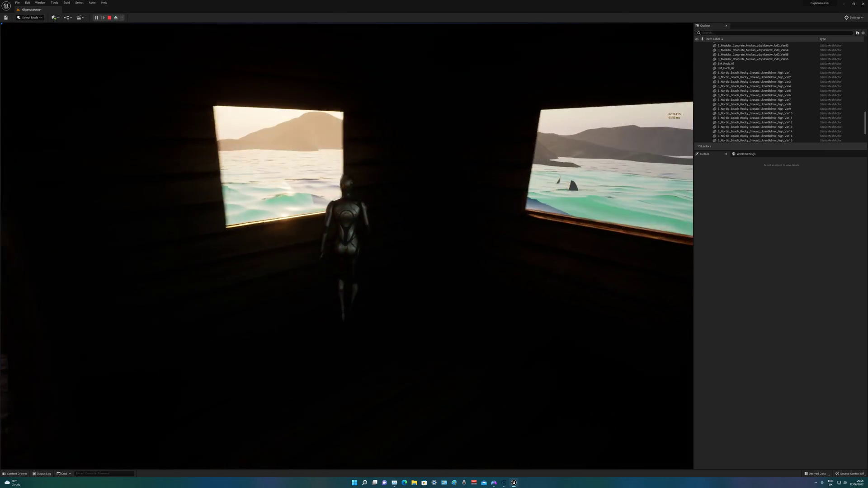
Step: Walk the character onto the block beneath the land-facing window and continue the test out on the balcony
key(w)
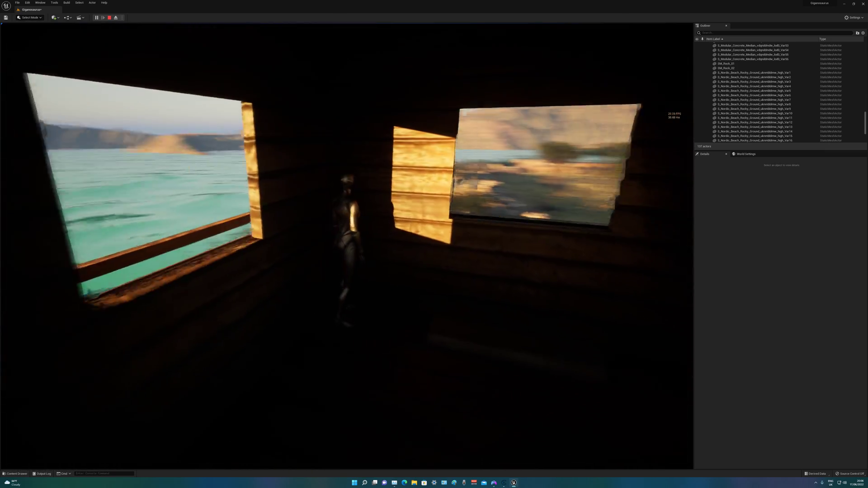
key(w)
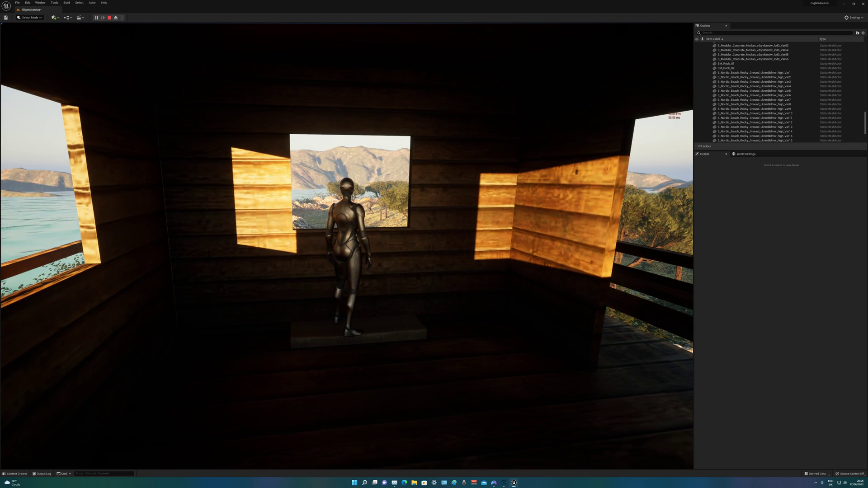
key(w)
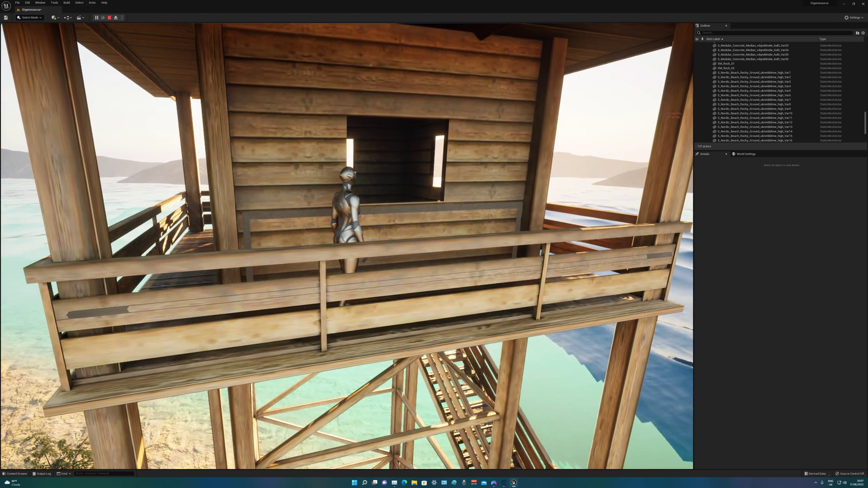
Step: Walk the character along the balcony from the window side past the cabin's doorway and around the corner to test the floor collision
key(a)
key(w)
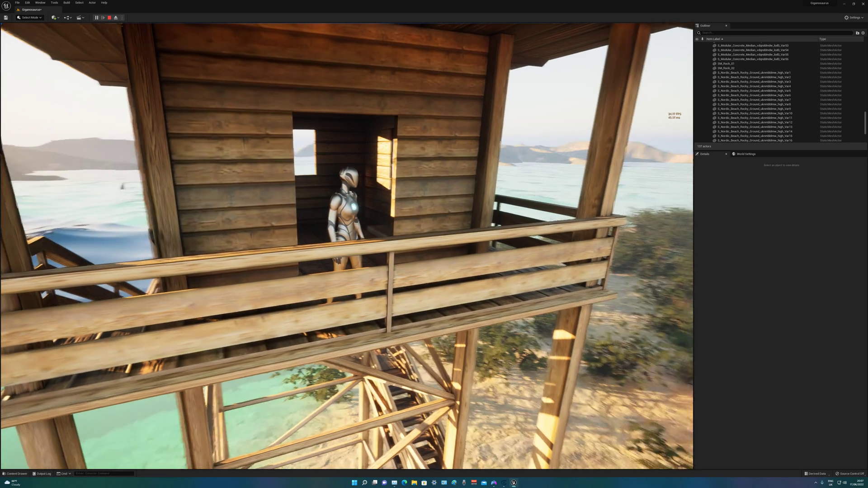
key(d)
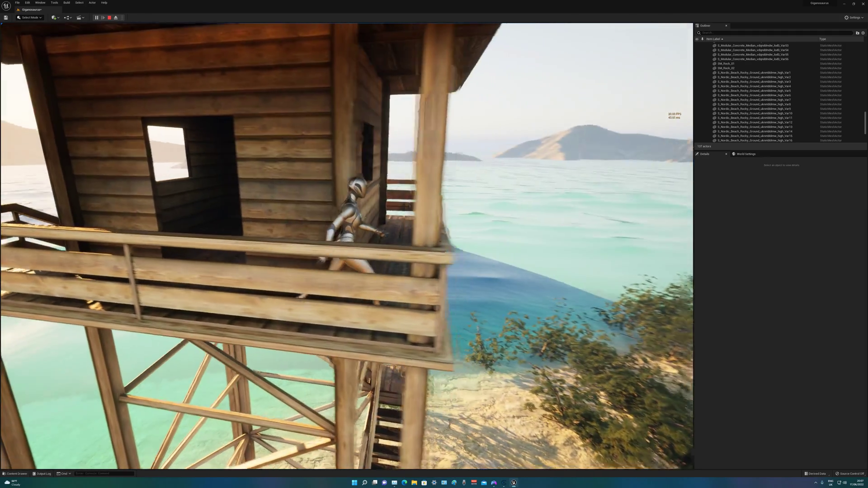
key(w)
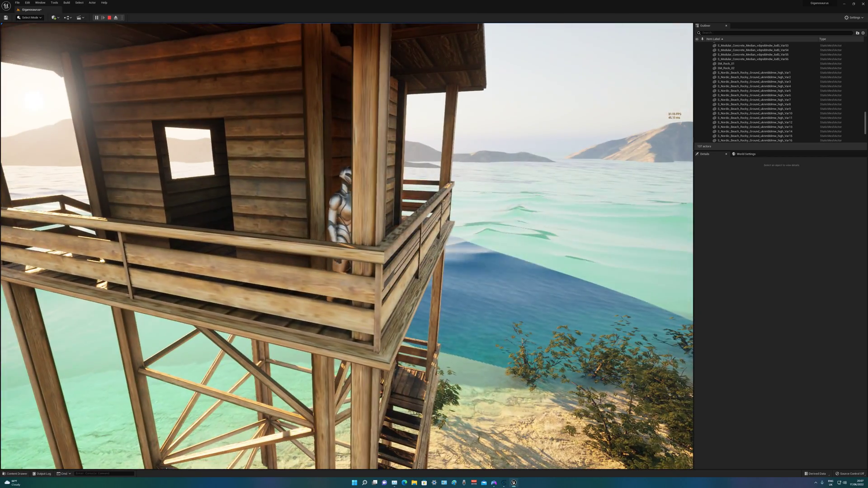
key(a)
key(d)
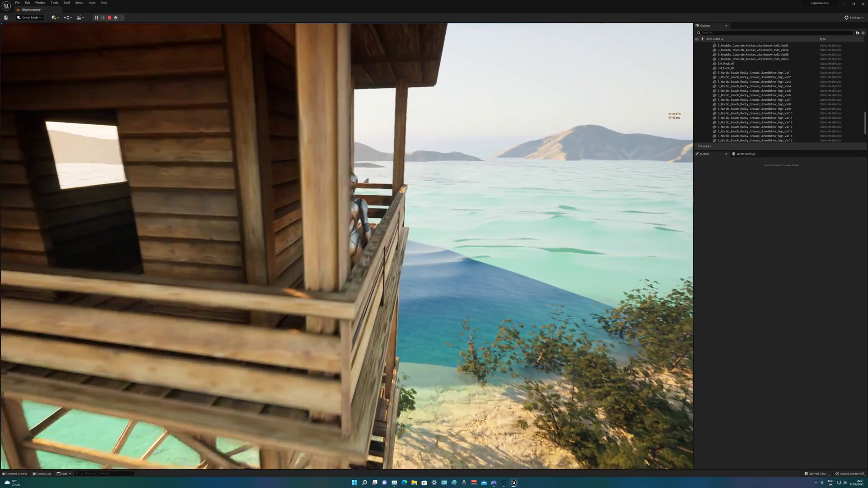
Step: Walk the character through the doorway into the cabin and across the floor past the windows to test collision inside
key(w)
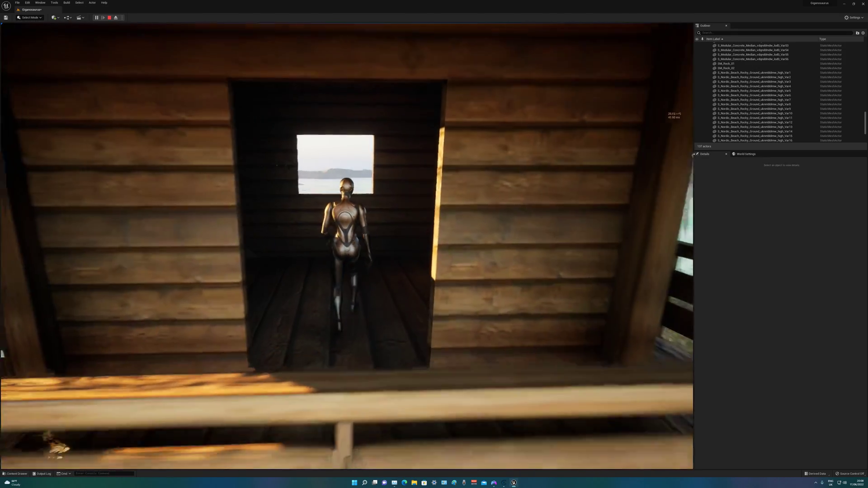
key(w)
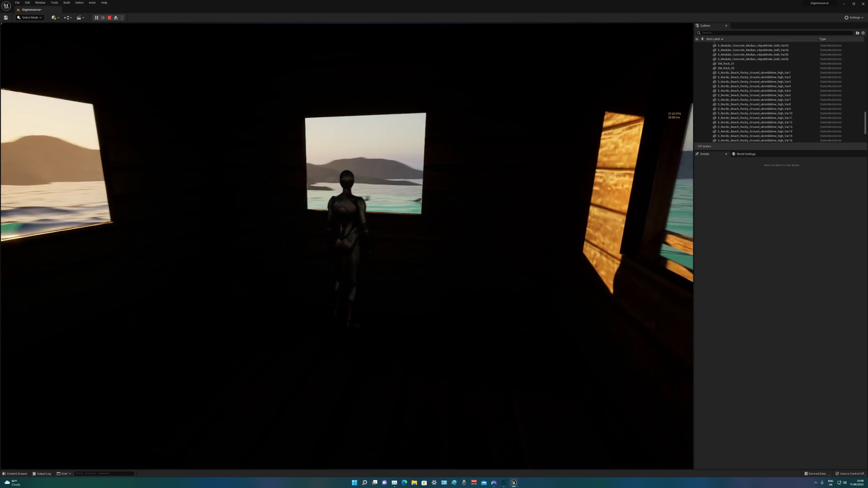
key(w)
key(w)
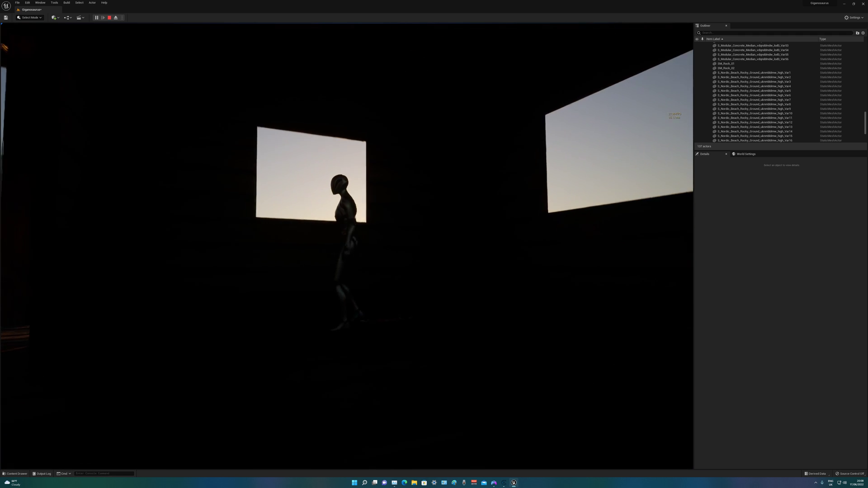
key(a)
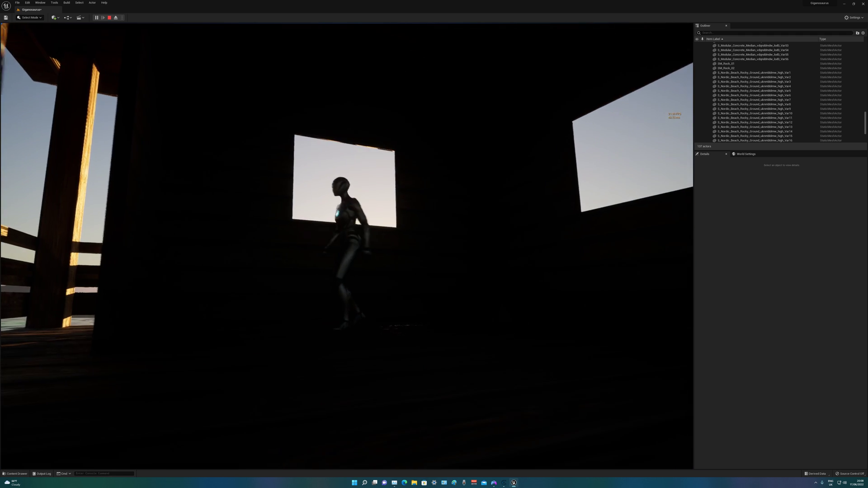
Step: Walk the character back out of the cabin onto the balcony and test the walkway by the sea-facing corner post
key(a)
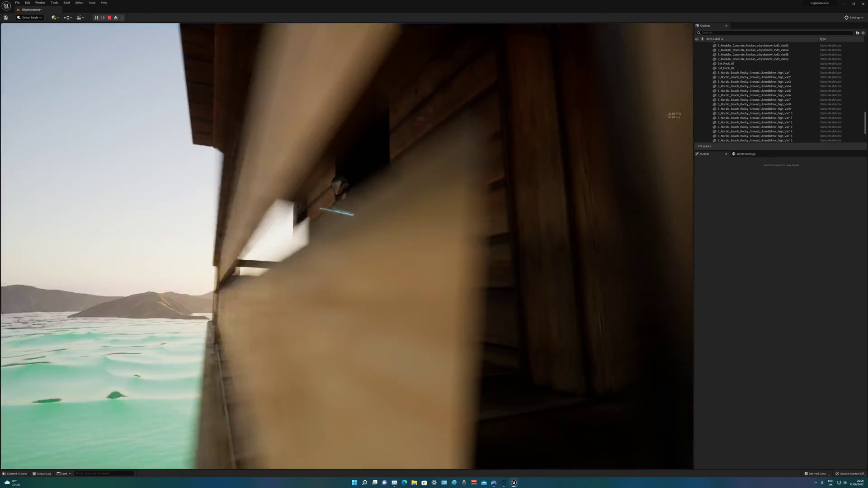
key(w)
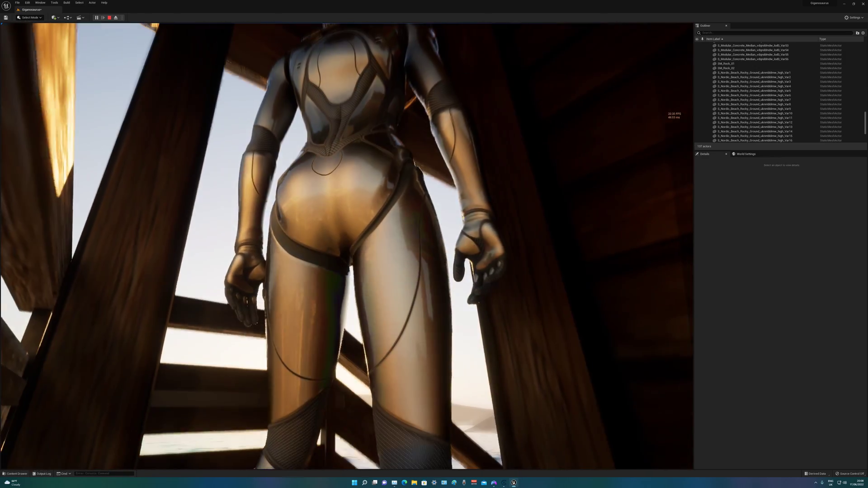
key(d)
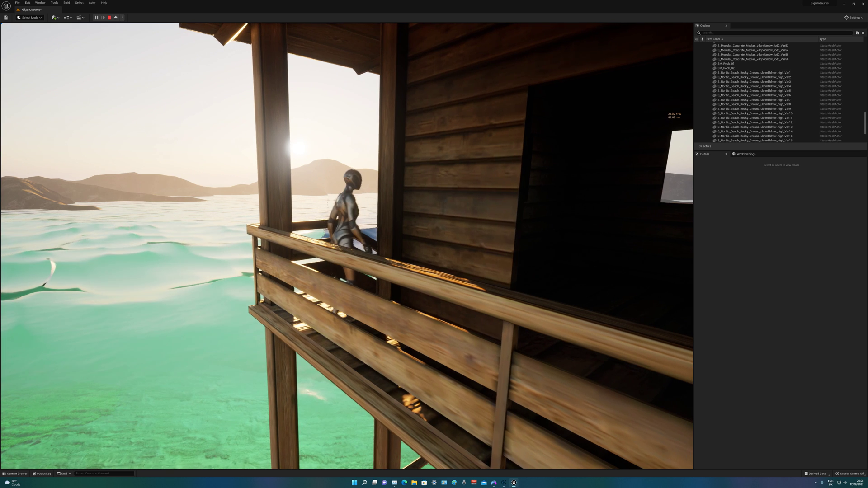
key(d)
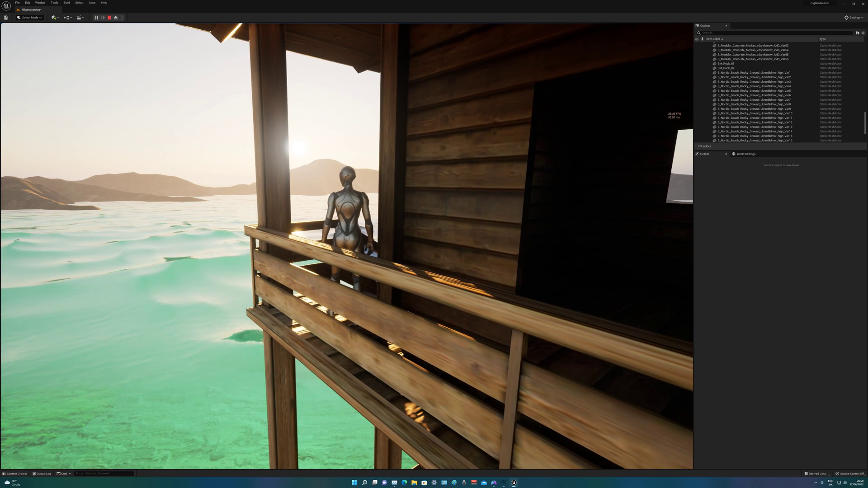